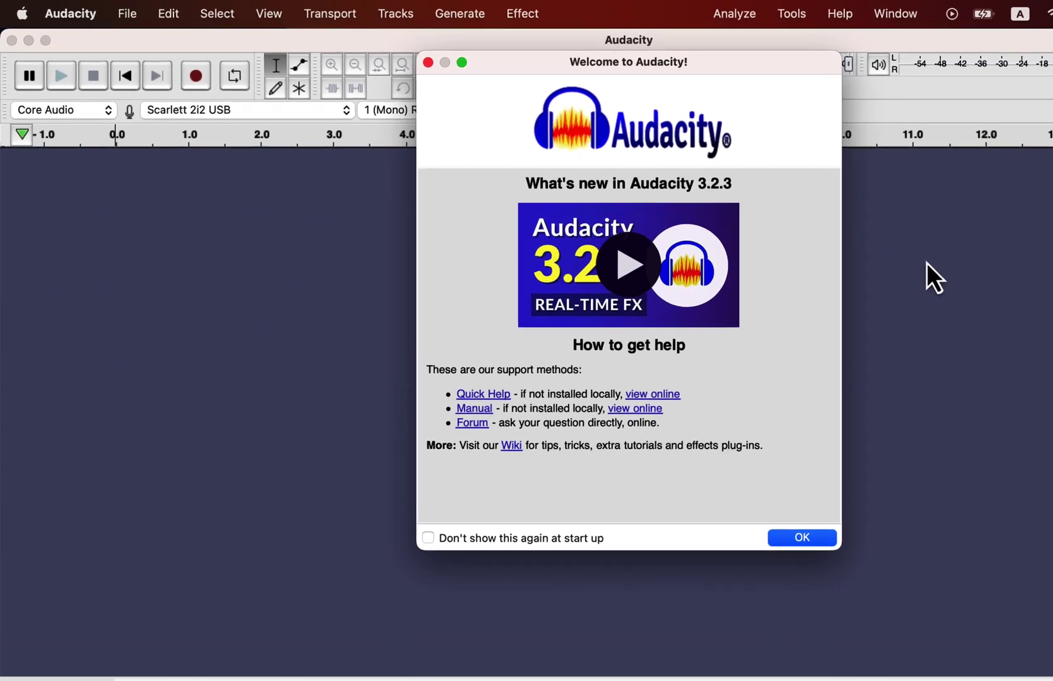
Close the Welcome to Audacity dialog.
left_click(833, 560)
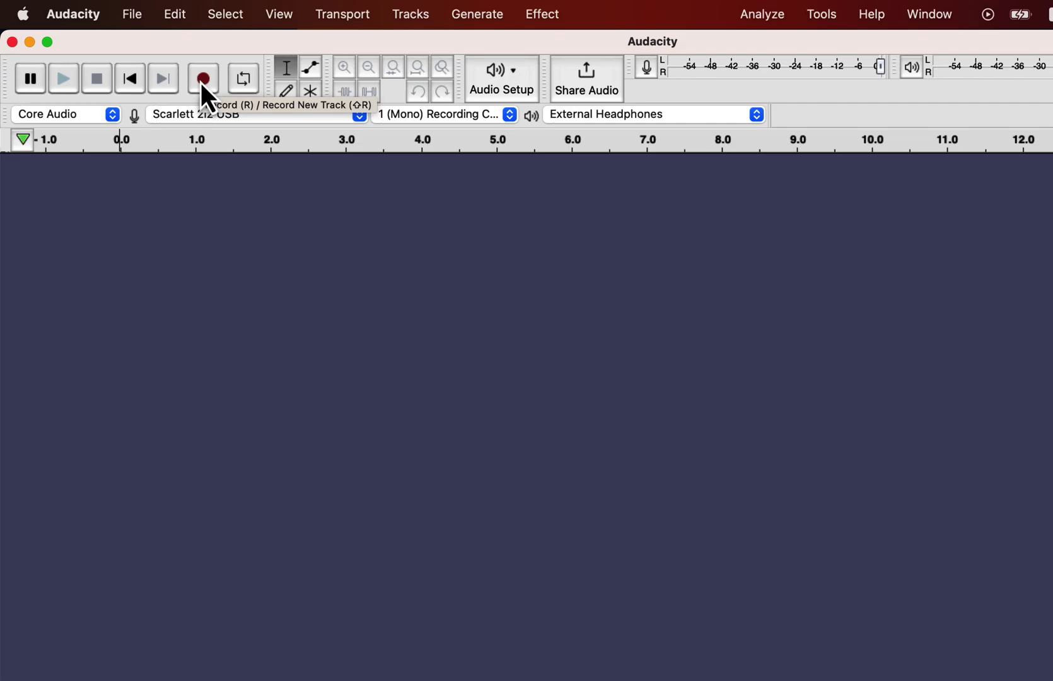
Review the Recording Device list under Audio Setup and close it, keeping Scarlett 2i2 USB.
left_click(500, 76)
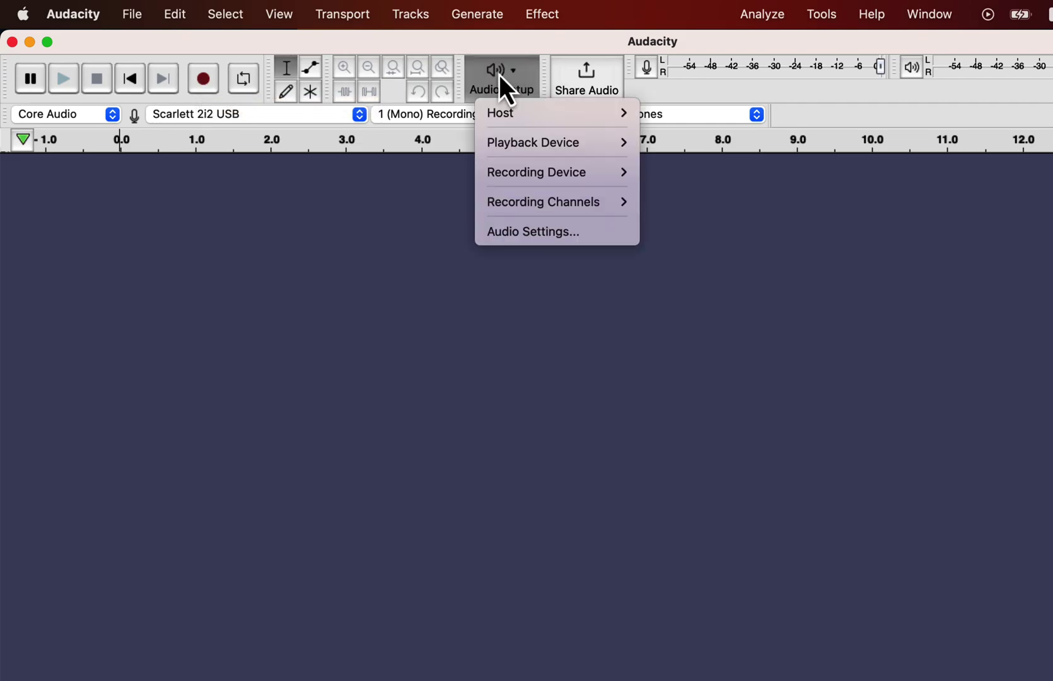
mouse_move(524, 174)
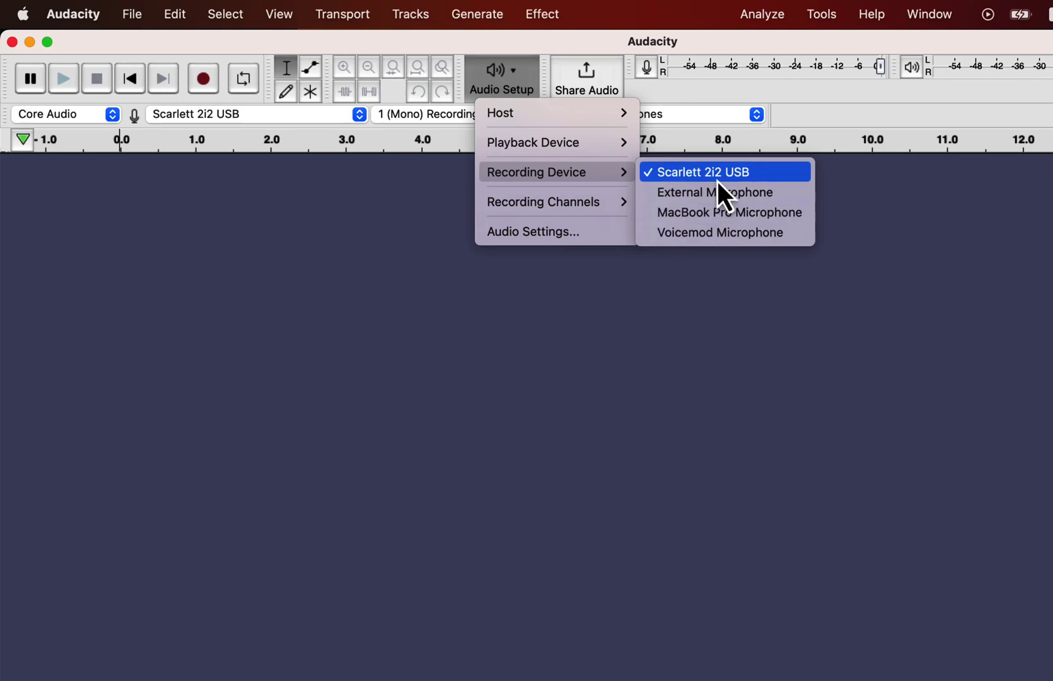
left_click(389, 171)
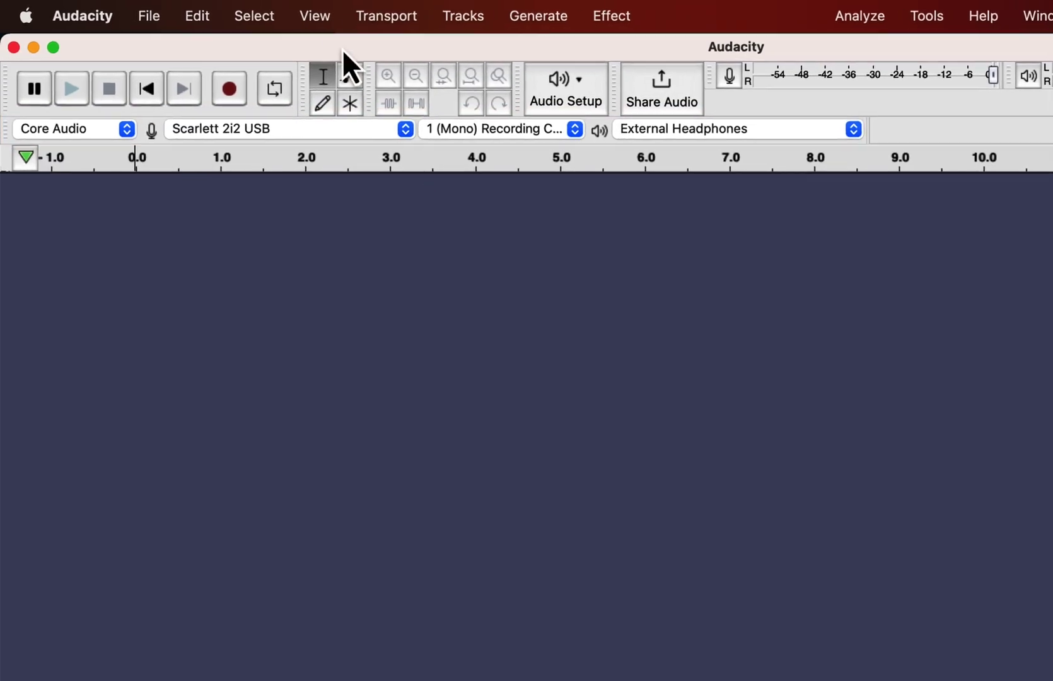
left_click(309, 15)
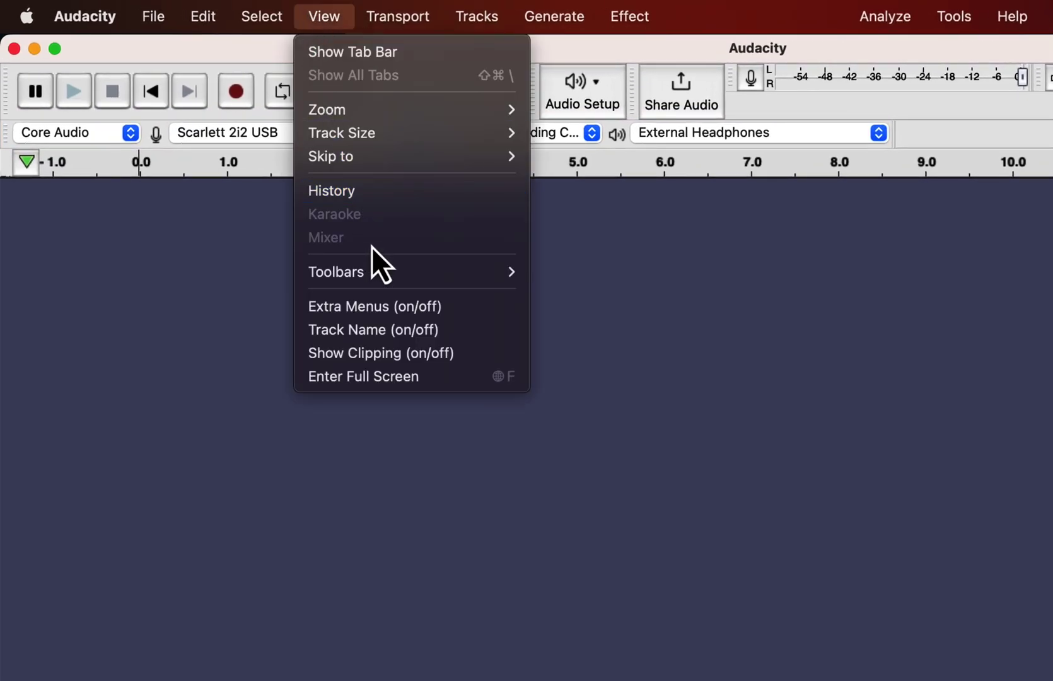
mouse_move(375, 270)
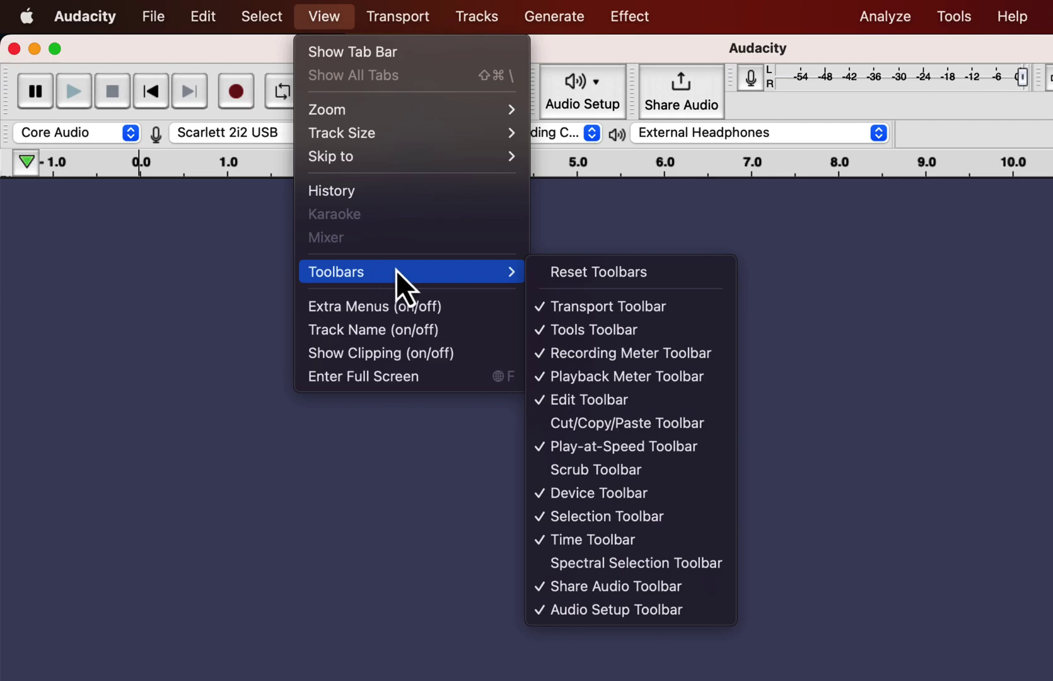
left_click(563, 499)
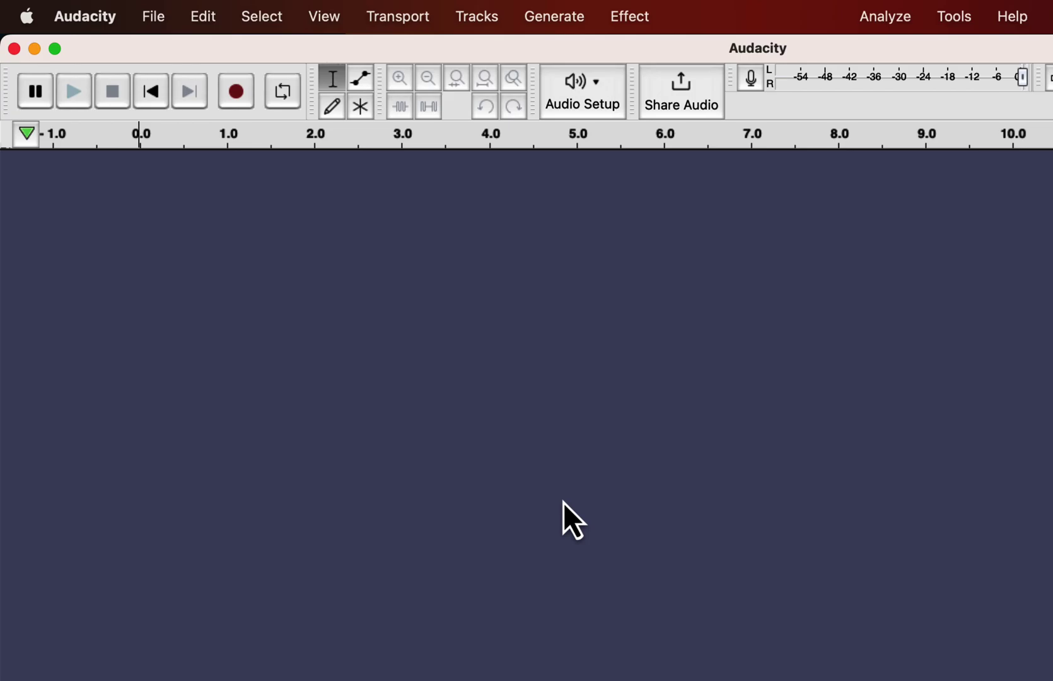
left_click(316, 12)
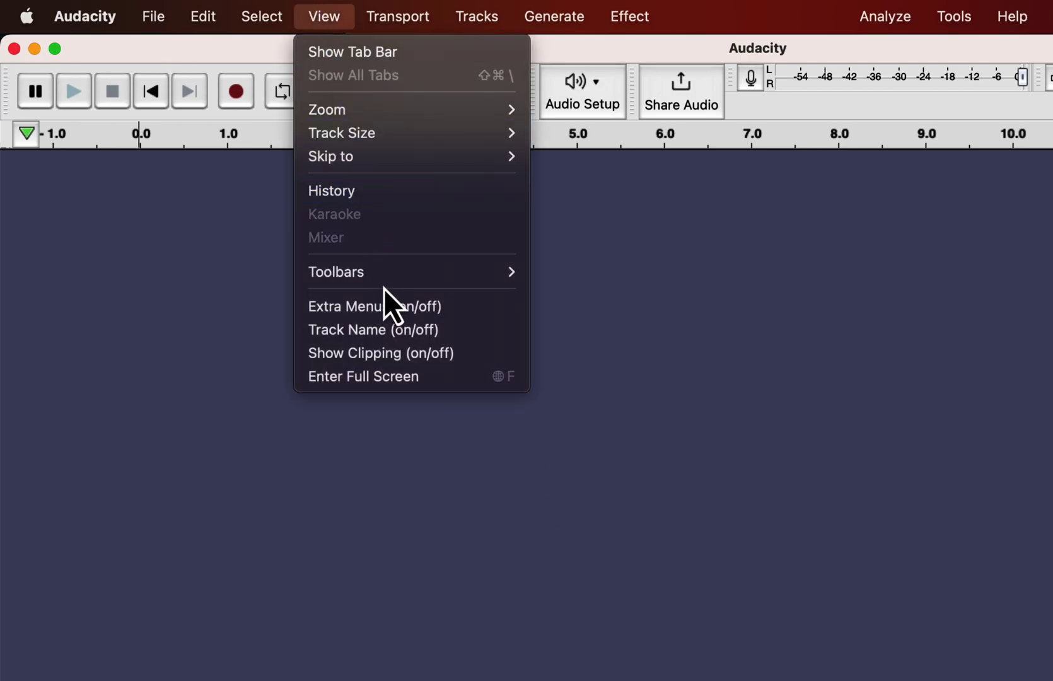
mouse_move(384, 280)
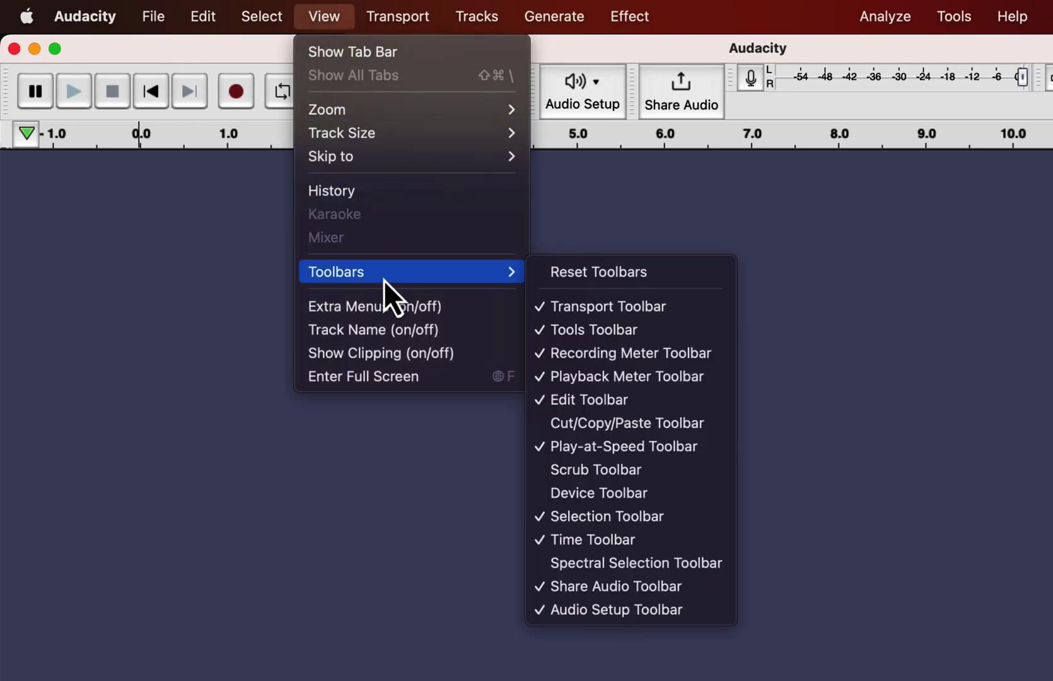
left_click(597, 493)
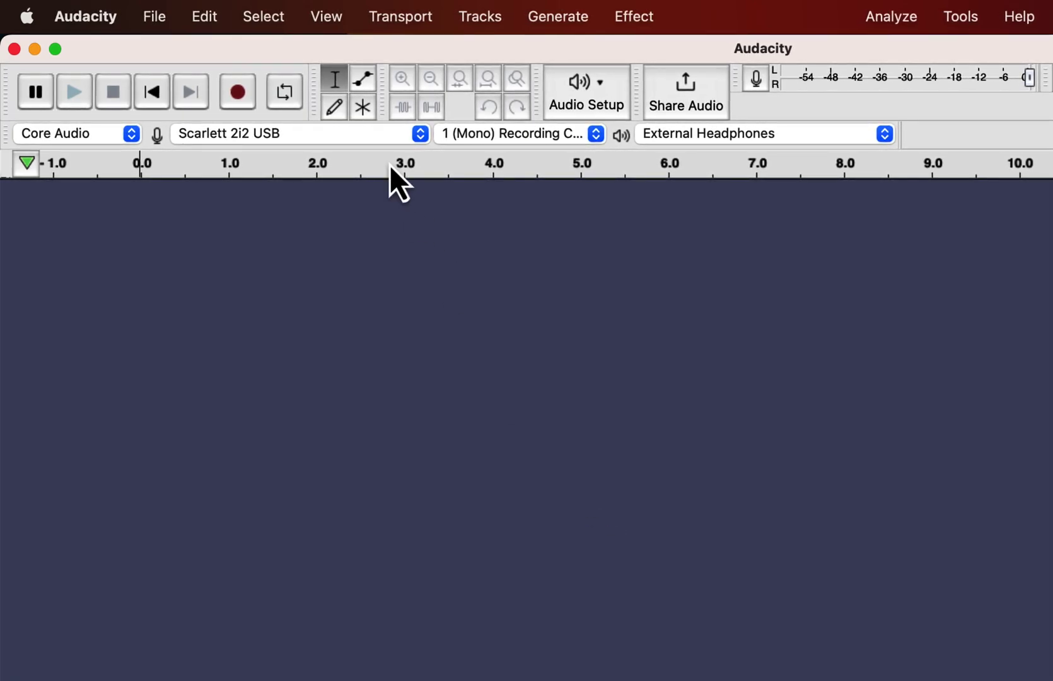
left_click(366, 134)
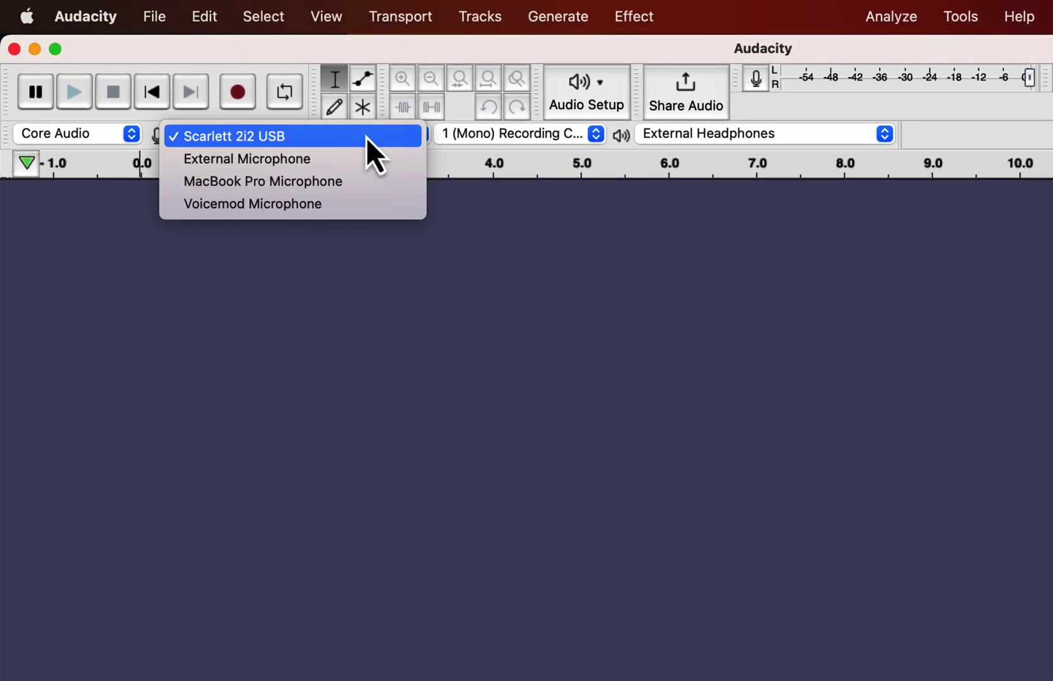
left_click(367, 137)
left_click(516, 135)
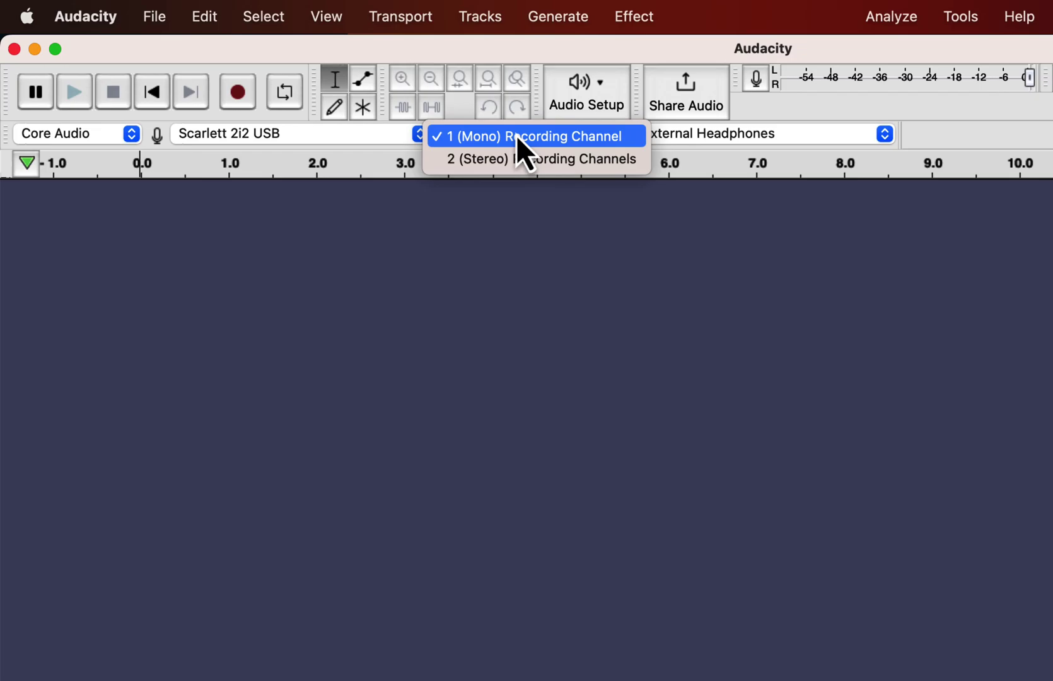
left_click(516, 135)
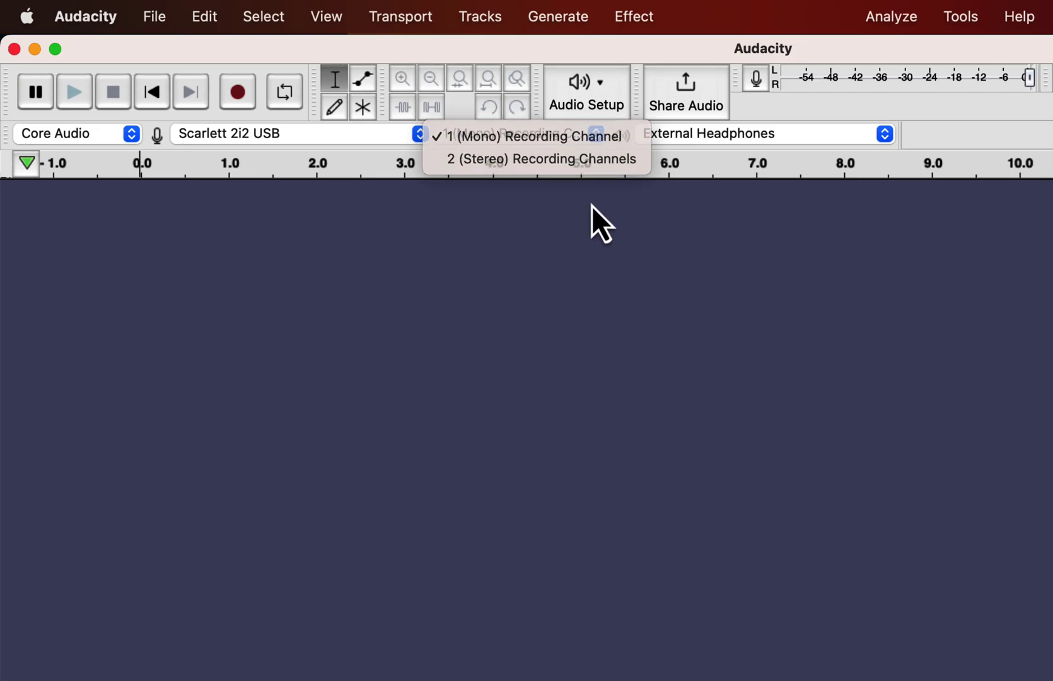
left_click(704, 139)
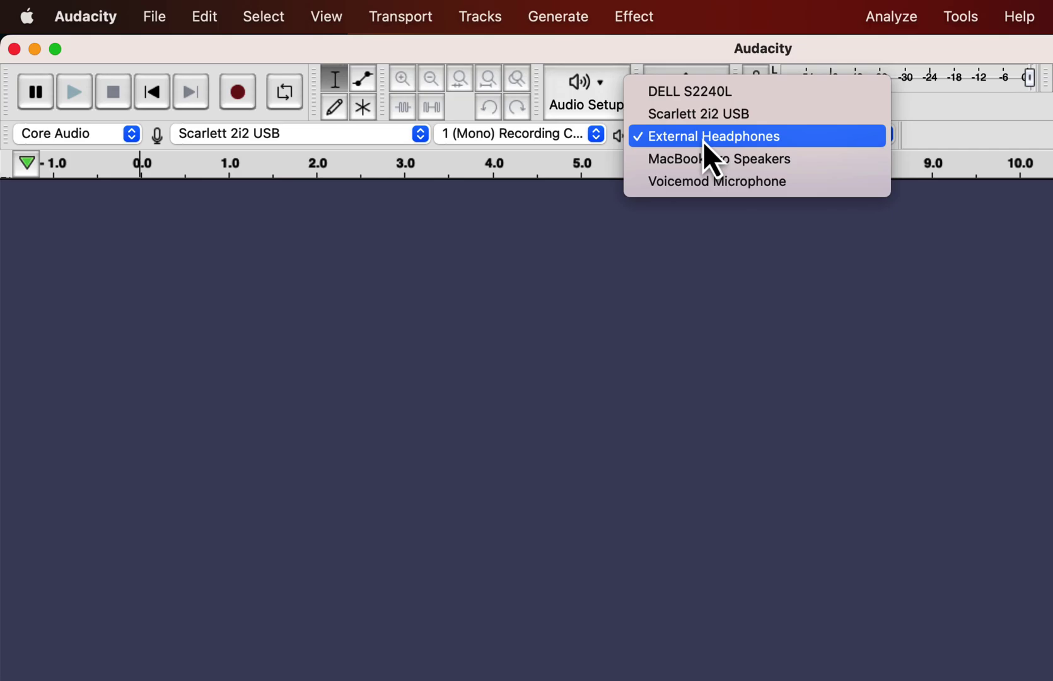
left_click(704, 141)
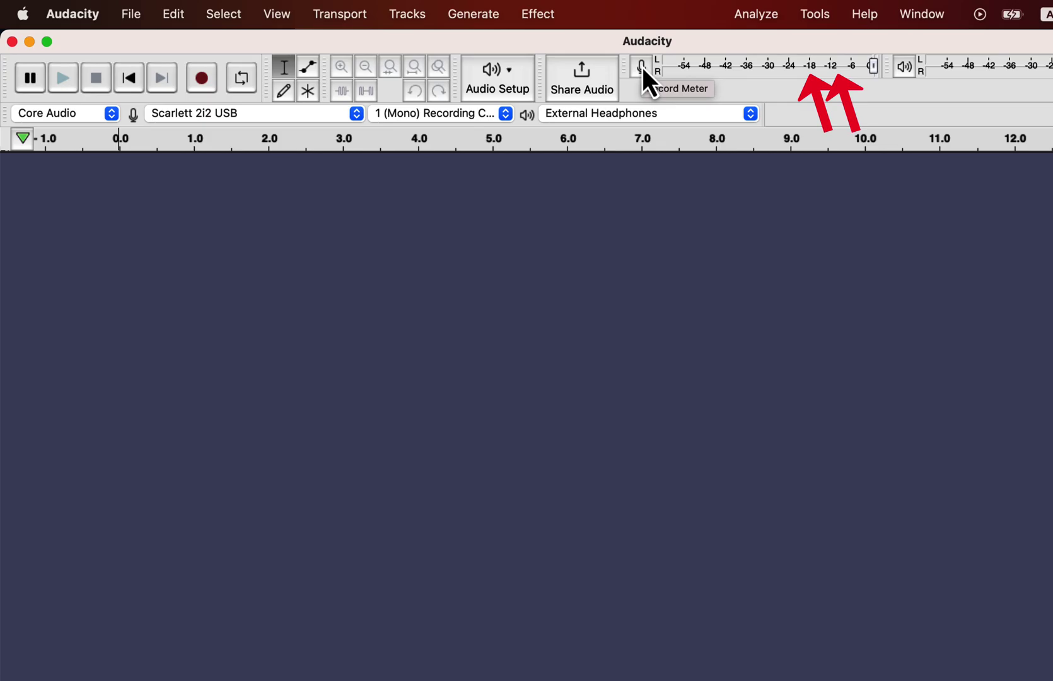
Start monitoring the microphone input level on the record meter.
left_click(641, 67)
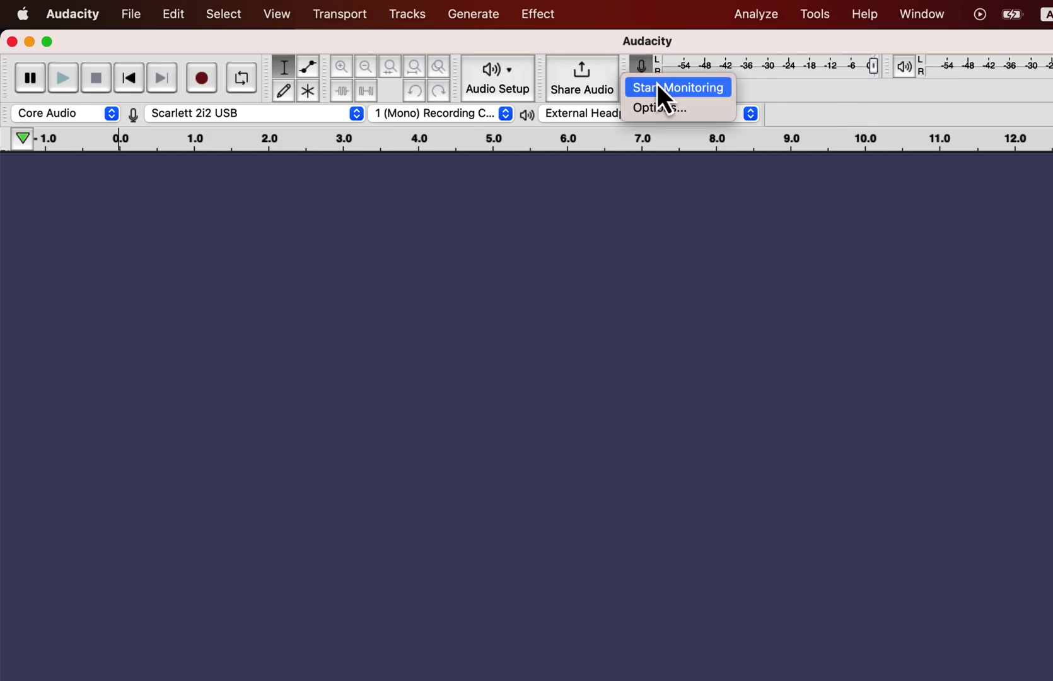
left_click(658, 87)
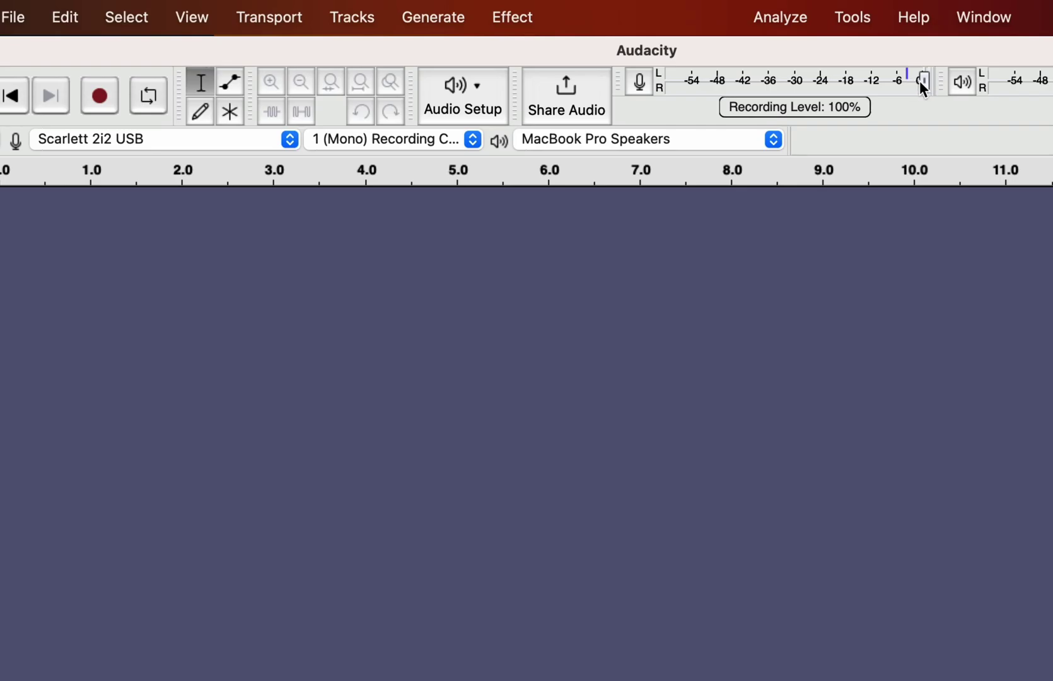
Switch the recording device to MacBook Pro Microphone and lower the recording level to 92%.
left_click(249, 140)
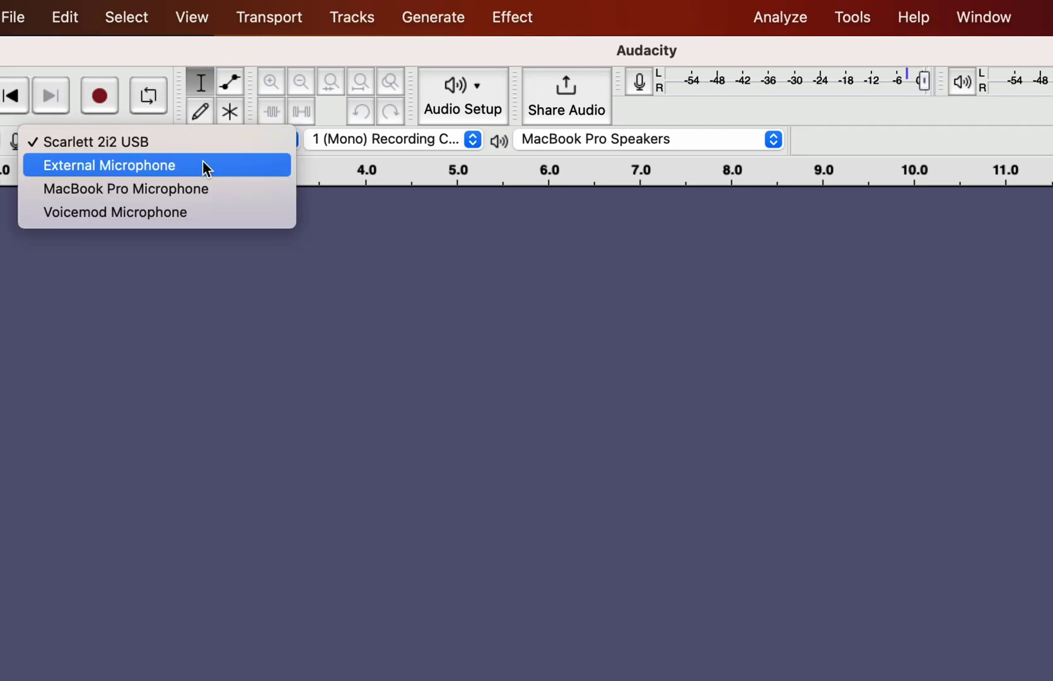
left_click(230, 188)
mouse_move(923, 80)
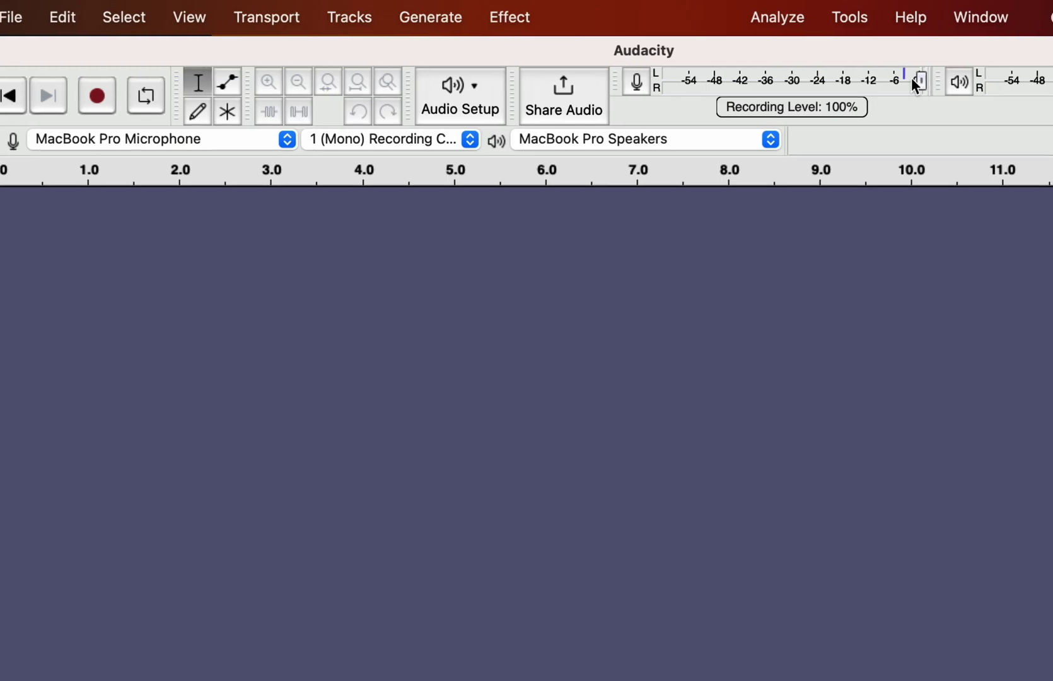
left_click_drag(714, 72, 692, 75)
Open the Recording Level dialog and drag its slider through different levels, including 50.
double_click(690, 75)
left_click(702, 85)
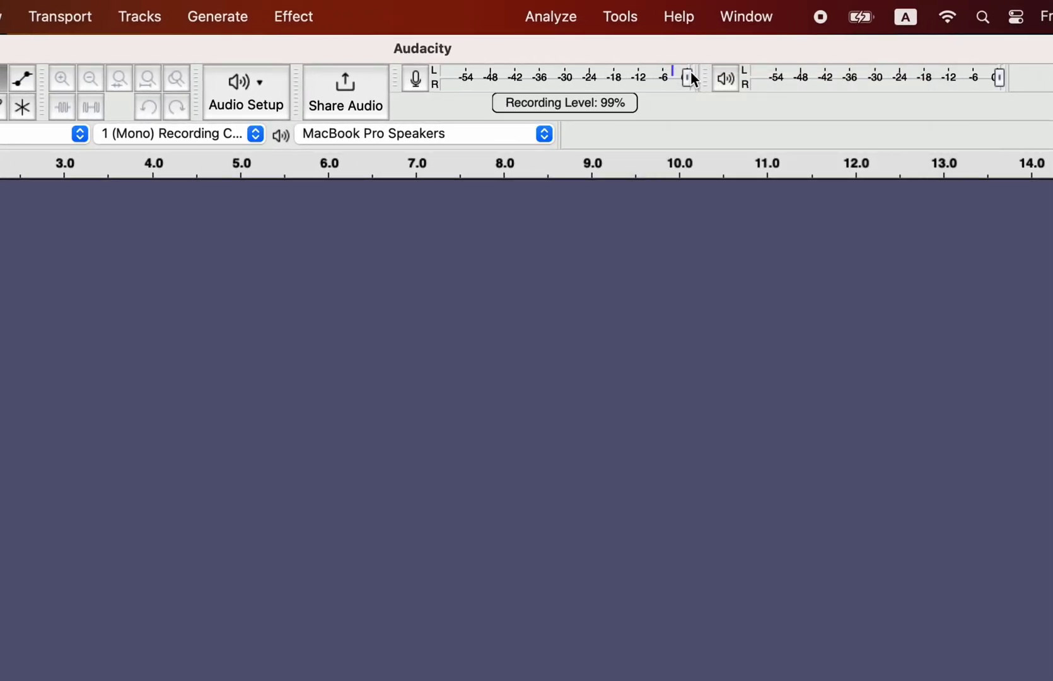
double_click(693, 76)
left_click(704, 89)
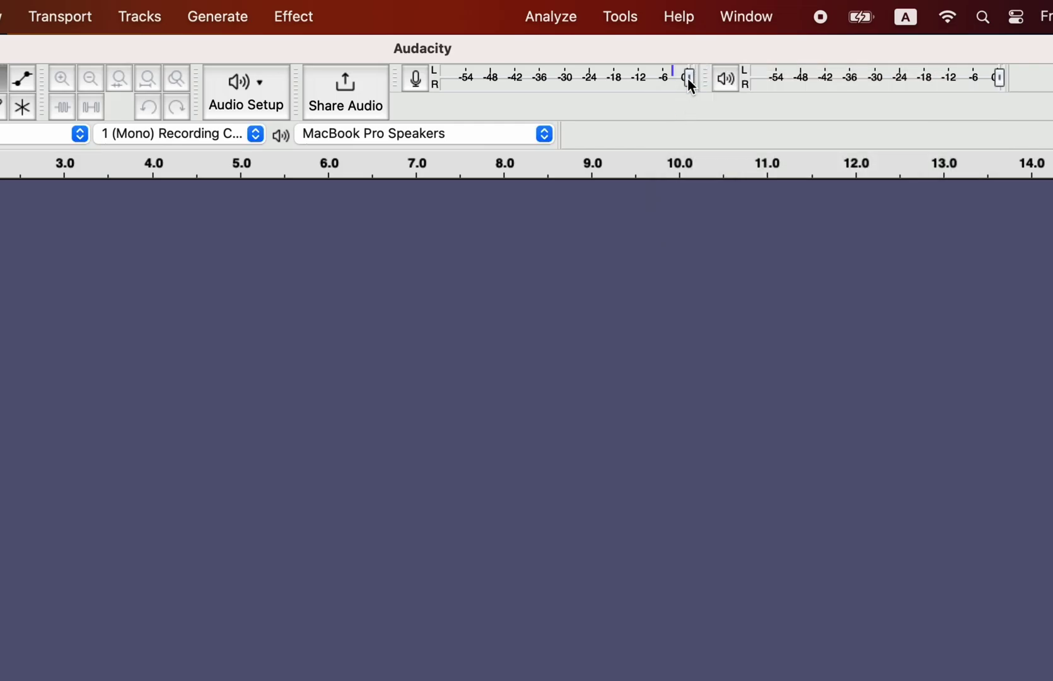
double_click(690, 77)
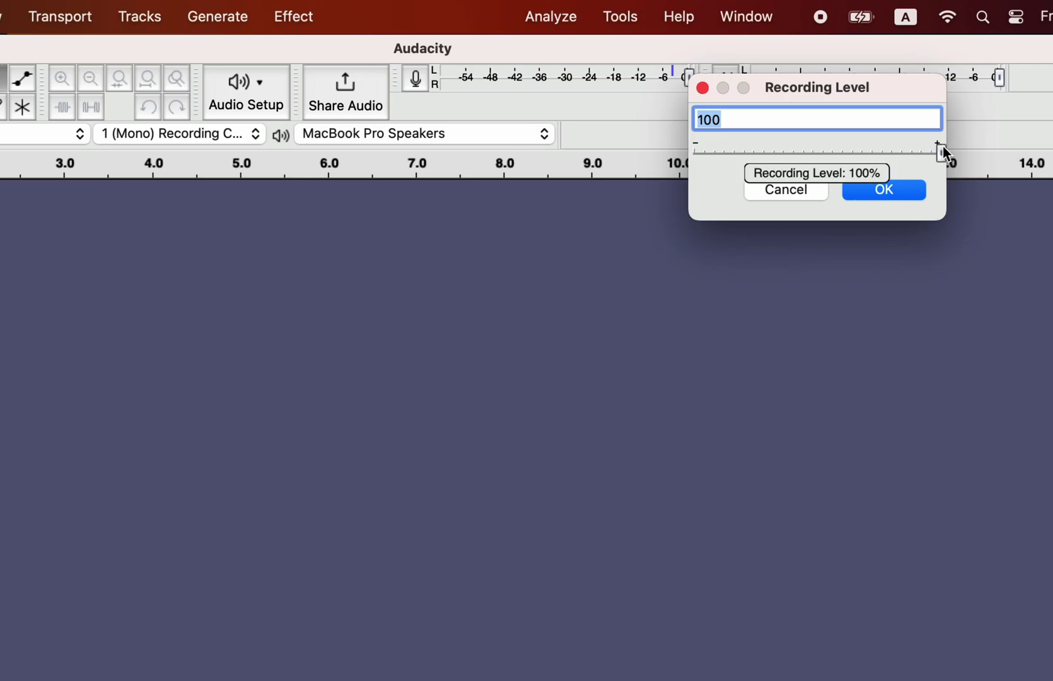
left_click_drag(938, 151, 823, 169)
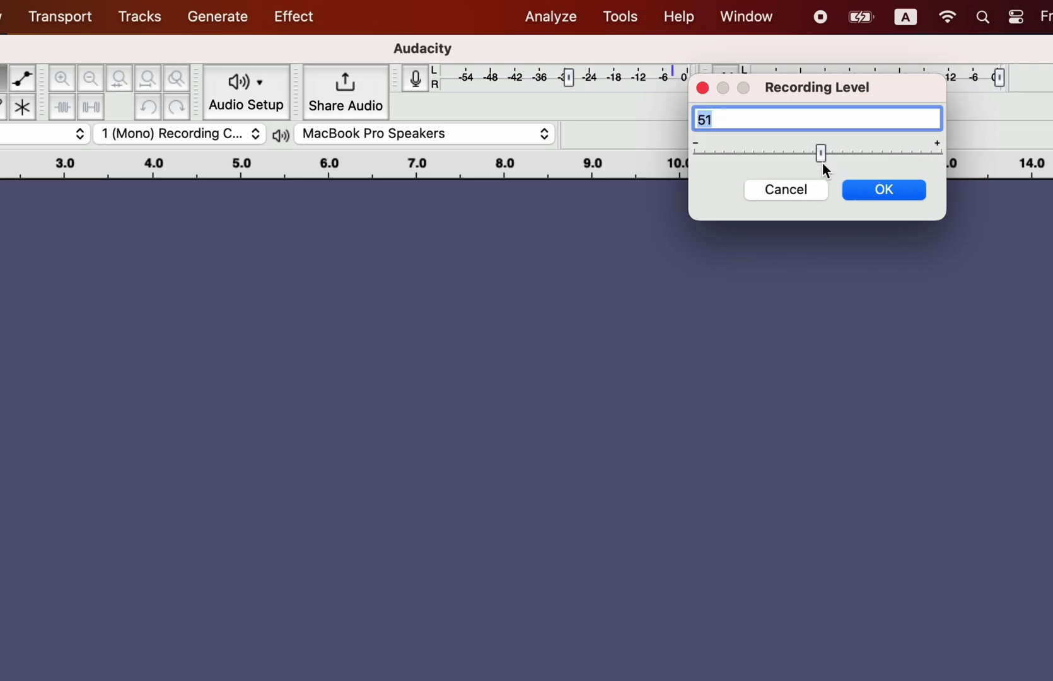
left_click_drag(822, 157, 960, 154)
Confirm the recording level and open the Project Rate list with 44100 Hz current.
left_click(904, 190)
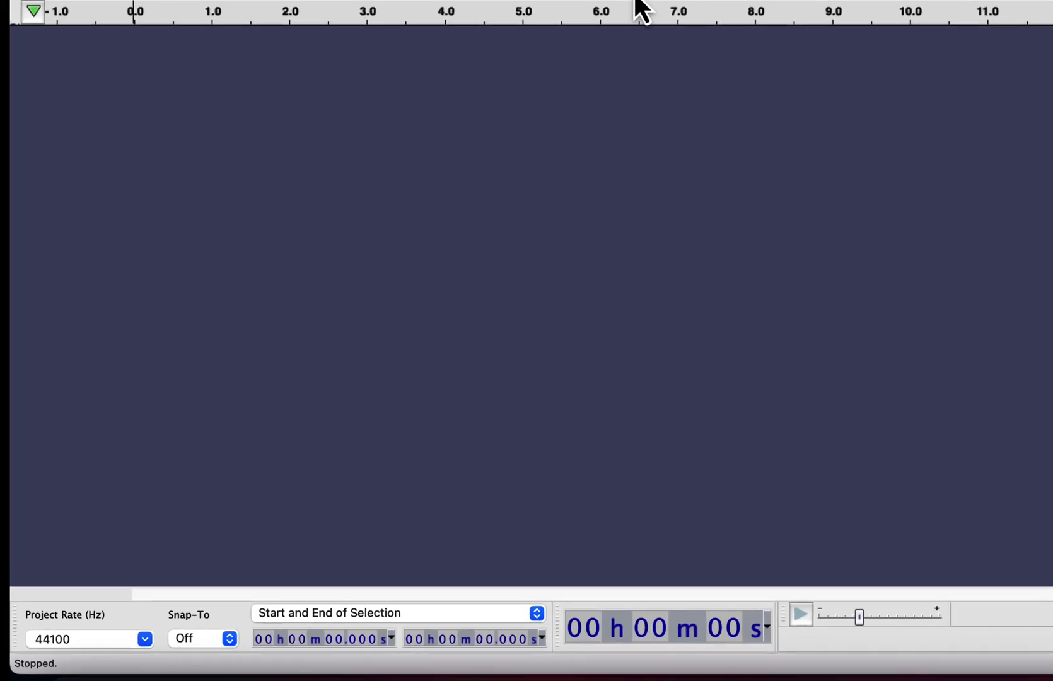
left_click(144, 639)
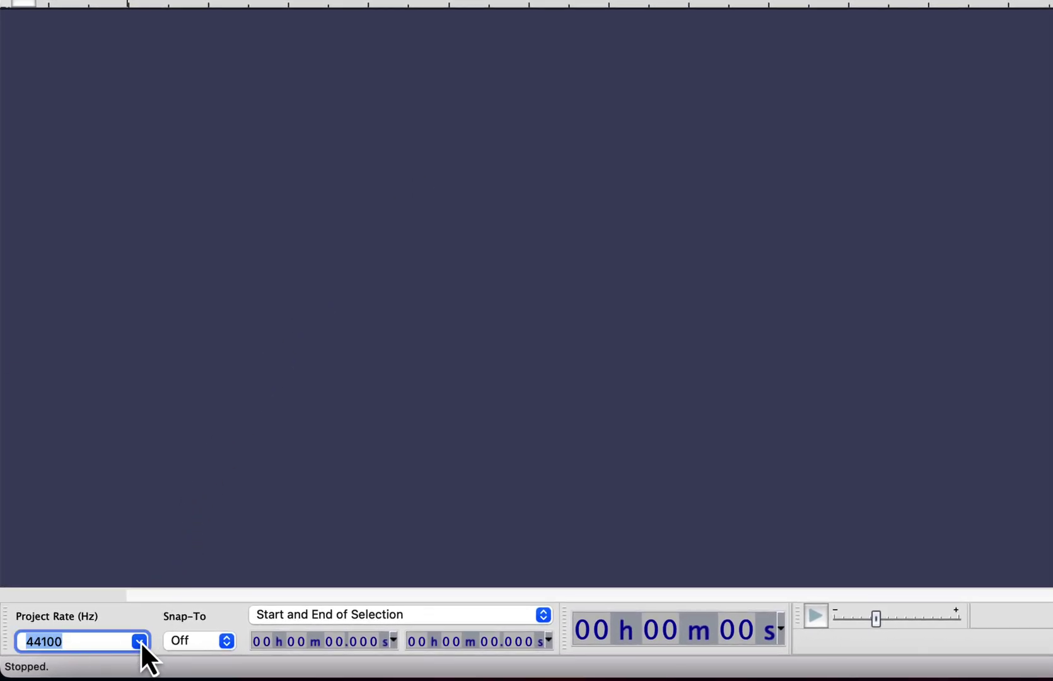
left_click(140, 640)
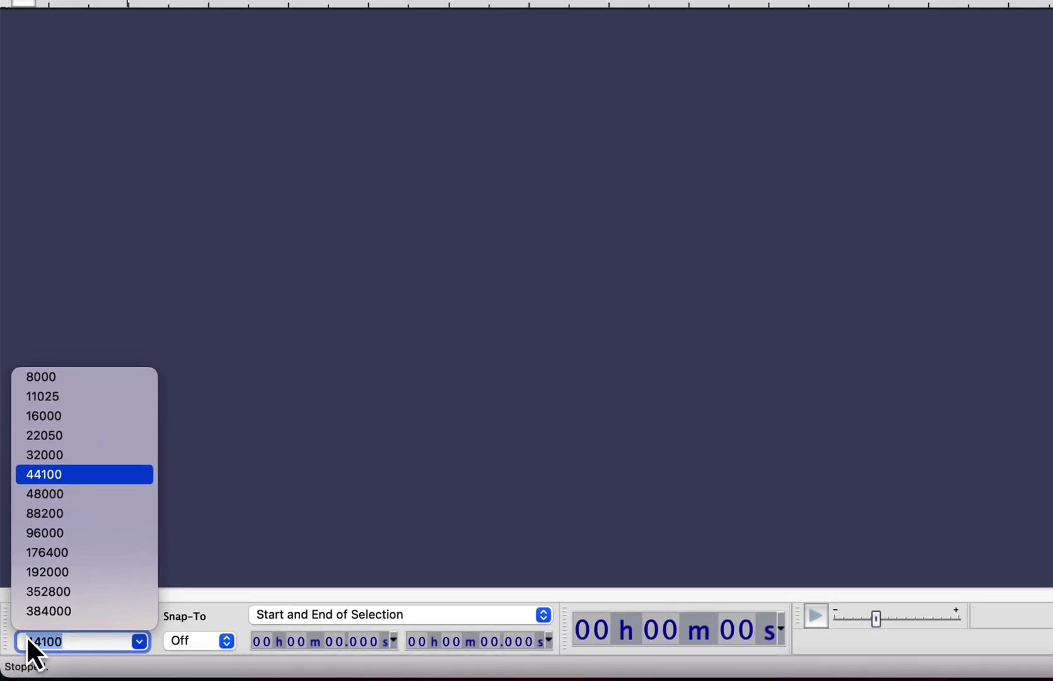
Keep 44100 Hz and record a voice take onto the new Audio 1 track.
left_click(63, 472)
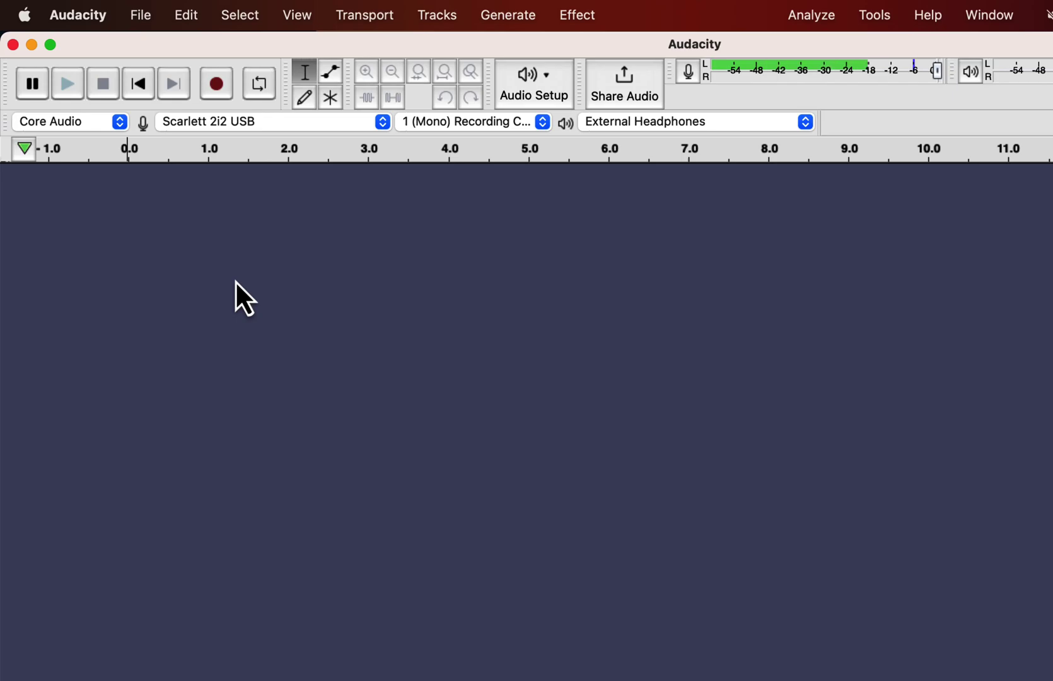
left_click(210, 85)
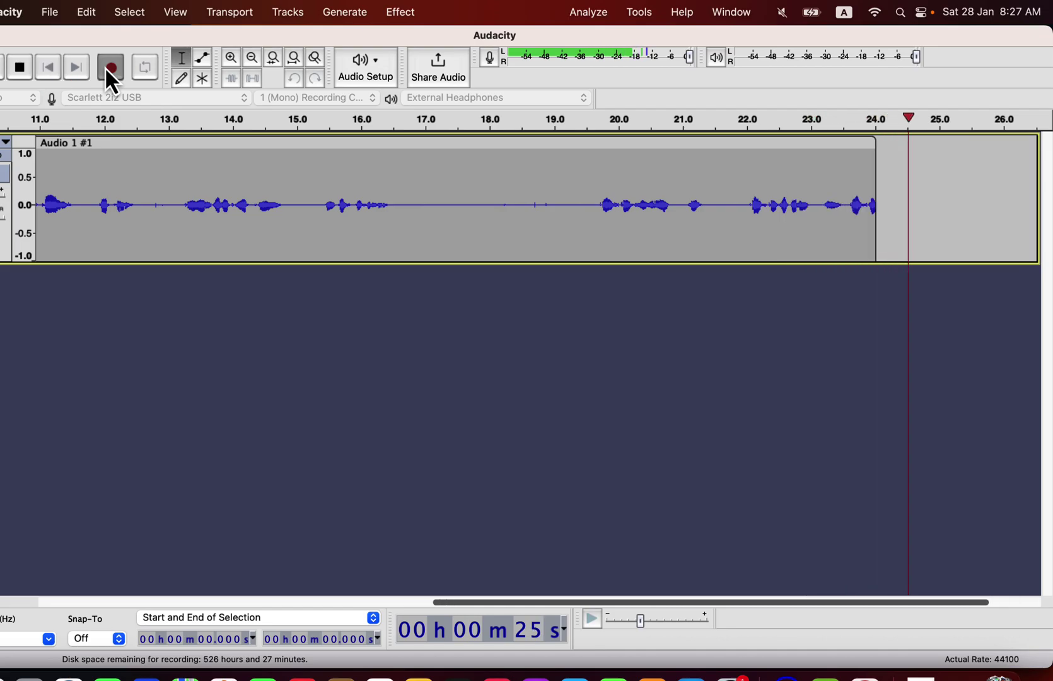
Stop recording, then play the take from about 0.3 s and stop playback.
left_click(19, 77)
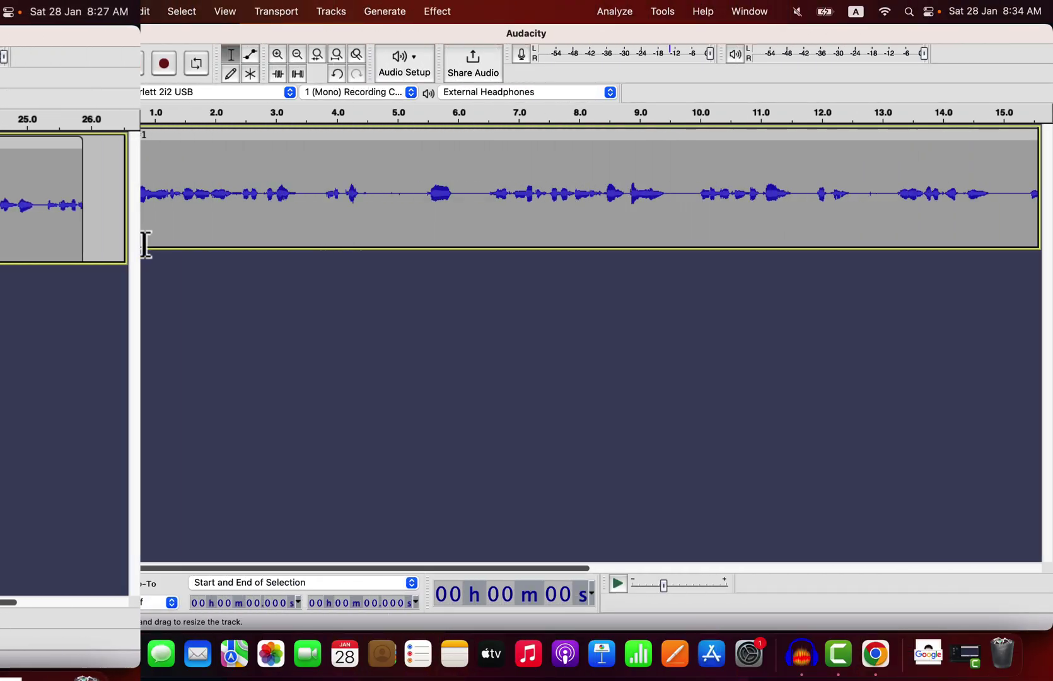
left_click(111, 191)
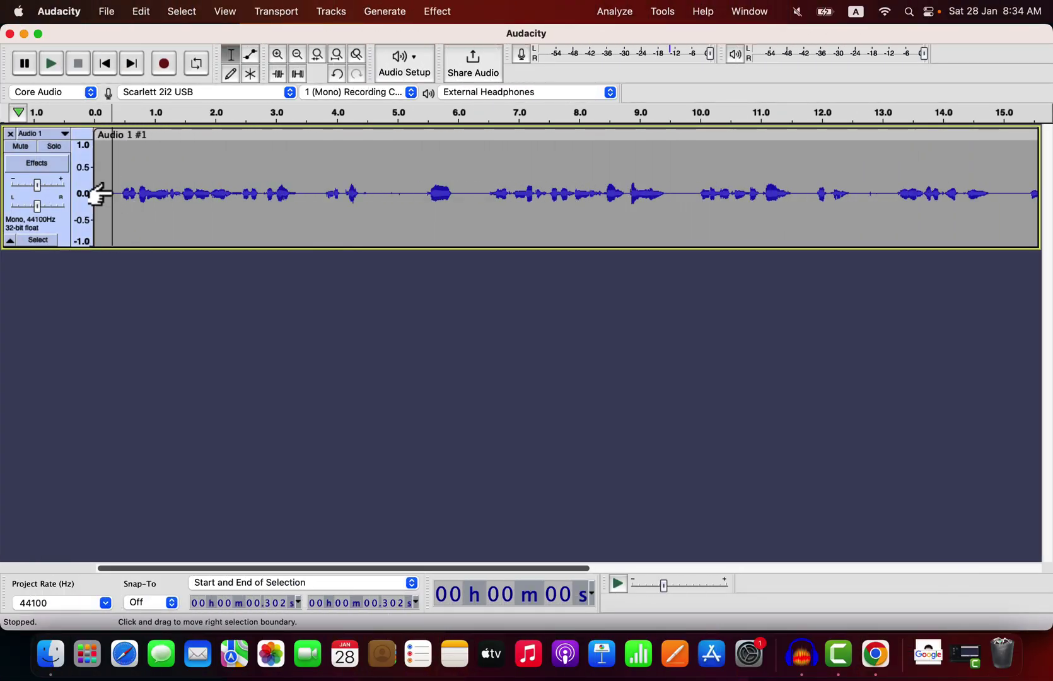
key("space")
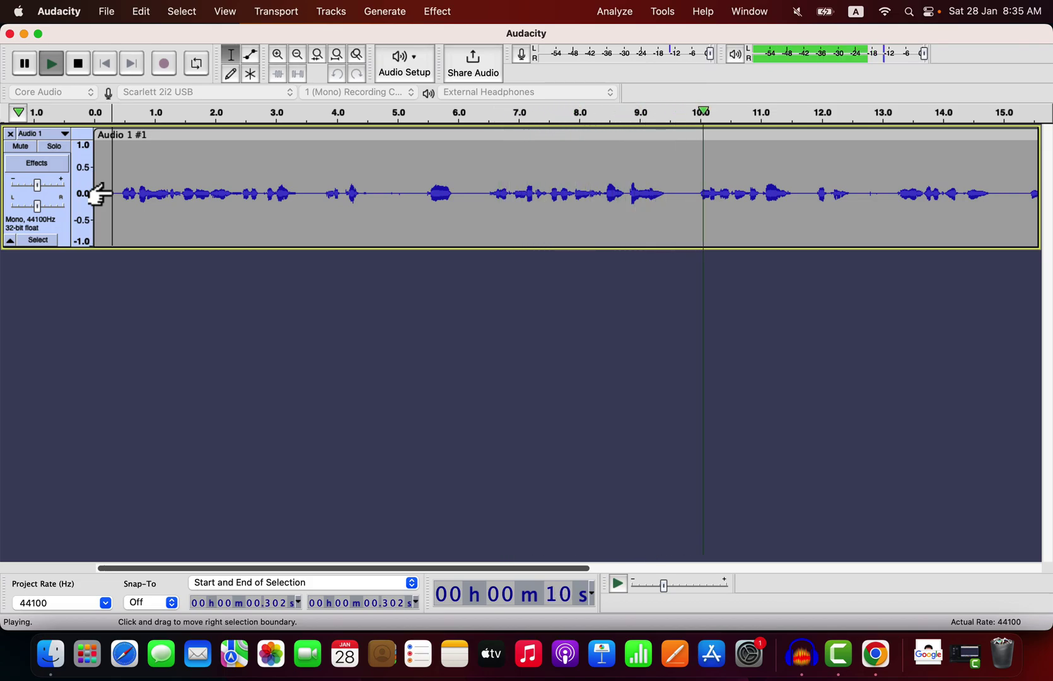
key("space")
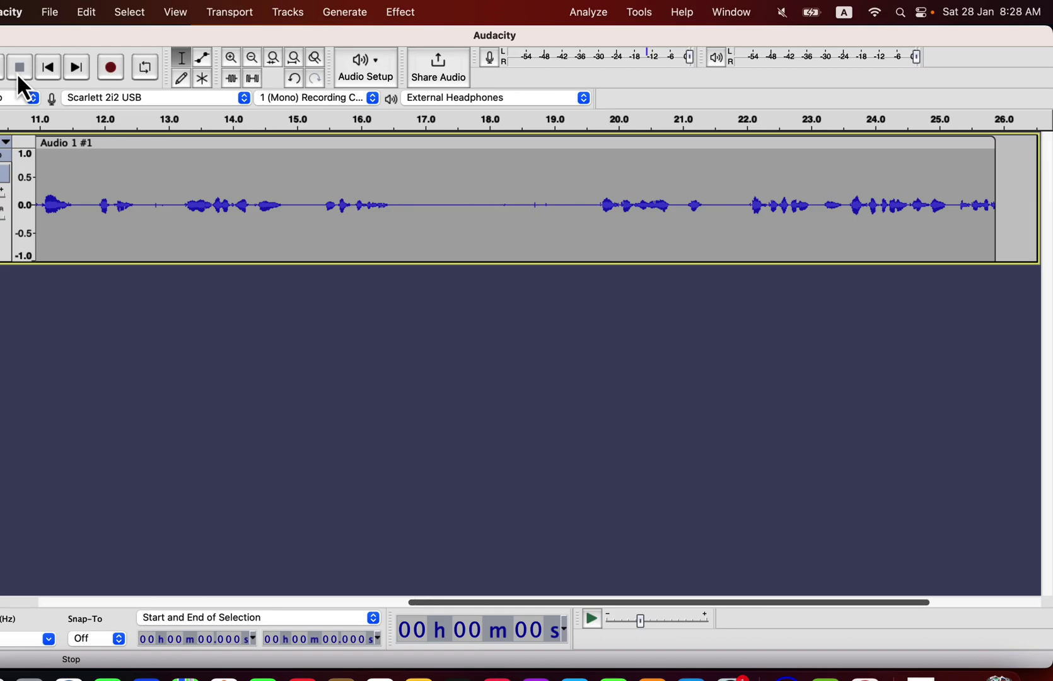
Check the available recording devices, then run Transport > Rescan Audio Devices.
left_click(126, 100)
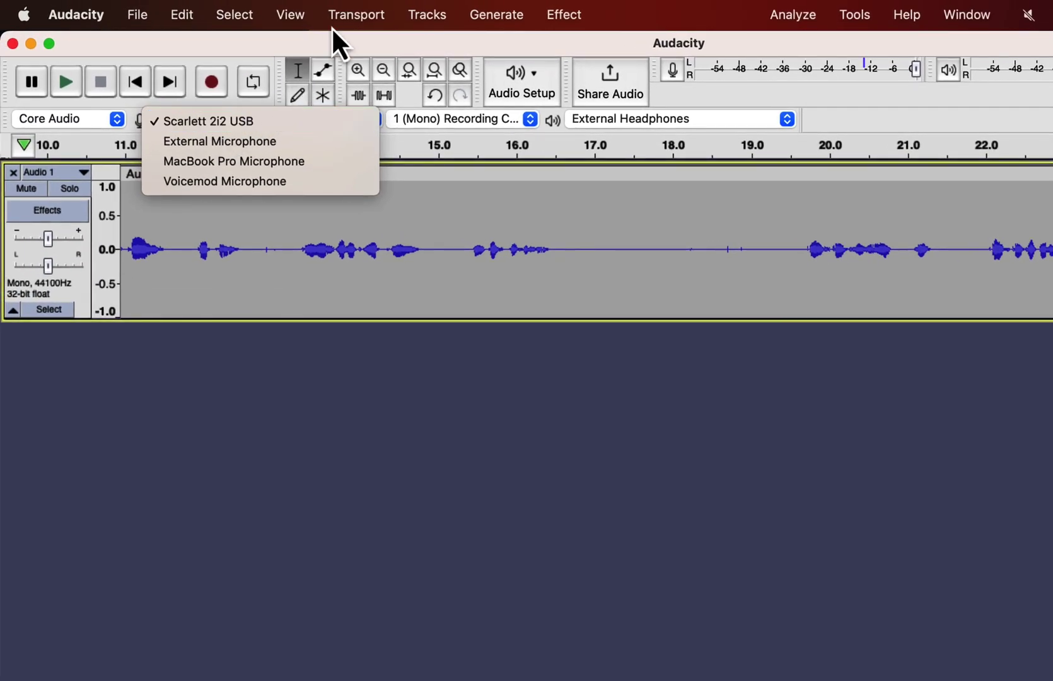
left_click(341, 15)
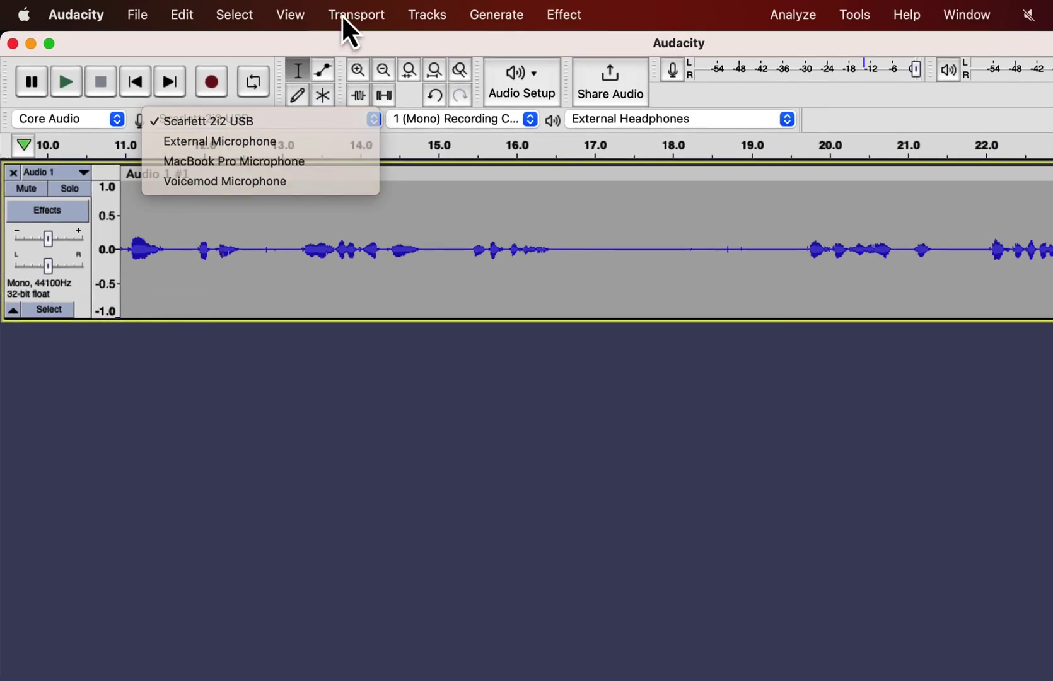
left_click(341, 15)
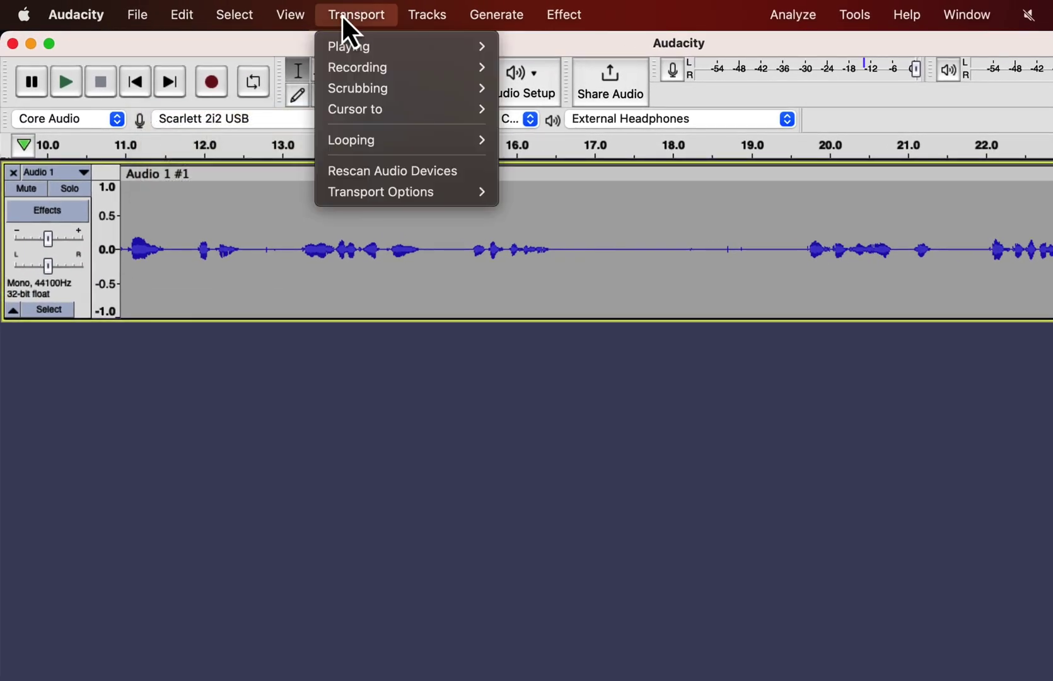
left_click(359, 175)
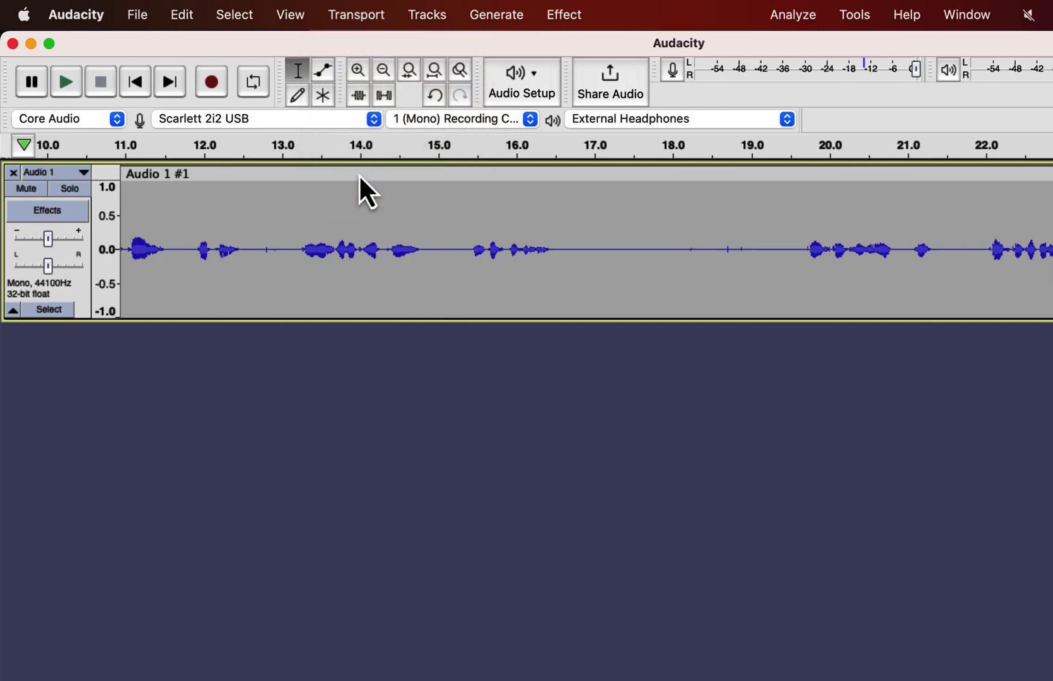
left_click(354, 15)
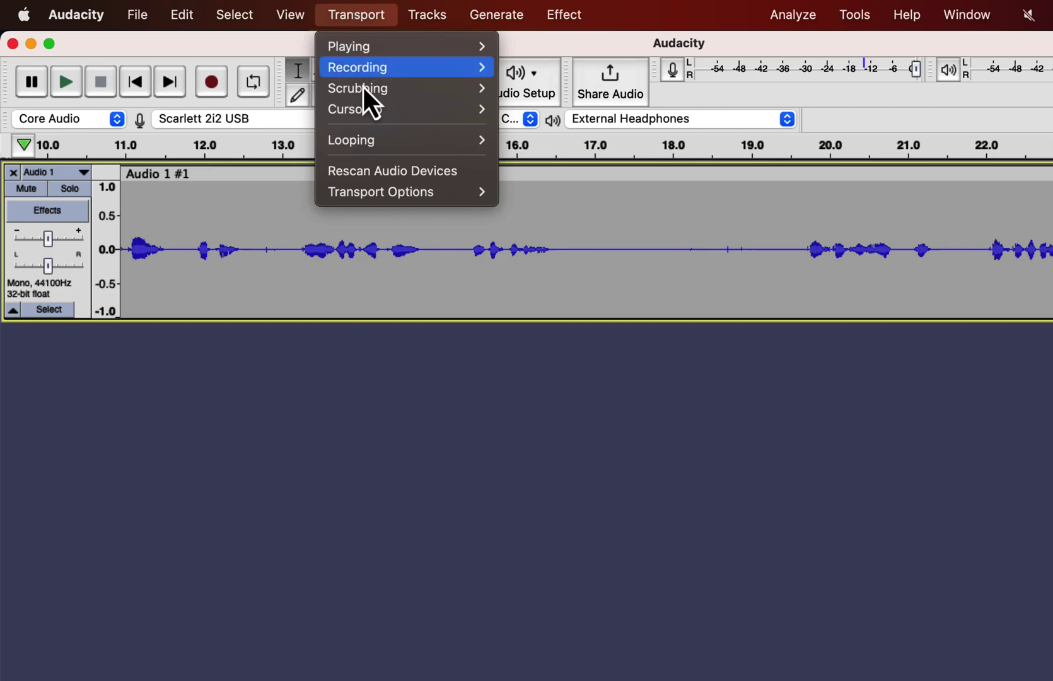
Show the Transport Options submenu with sound-activated recording, overdub and software playthrough.
mouse_move(375, 187)
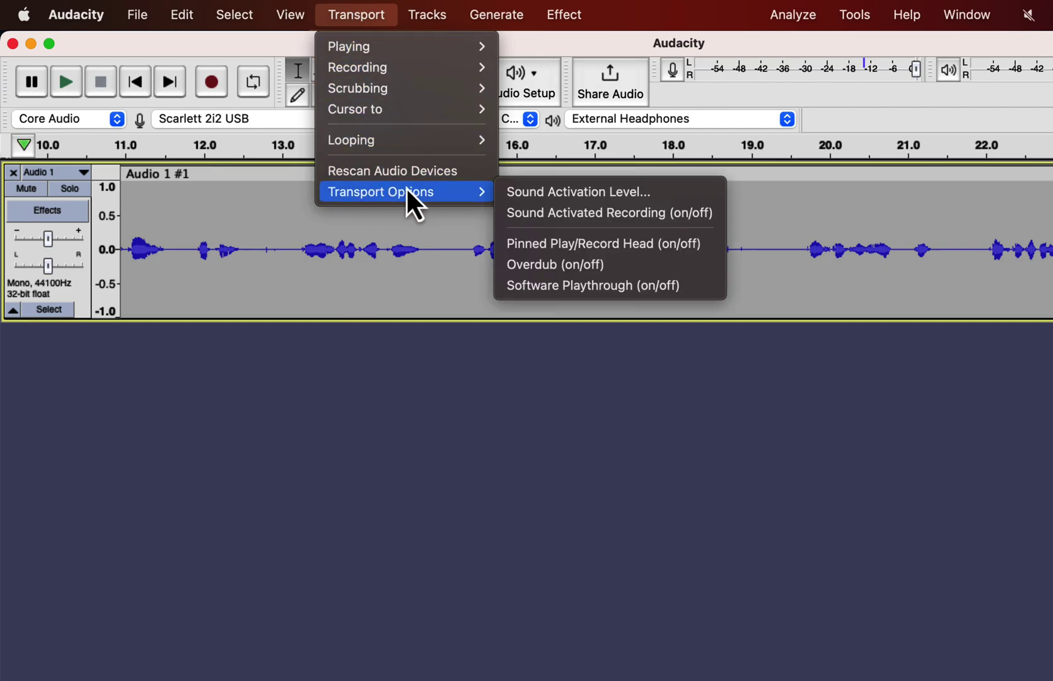